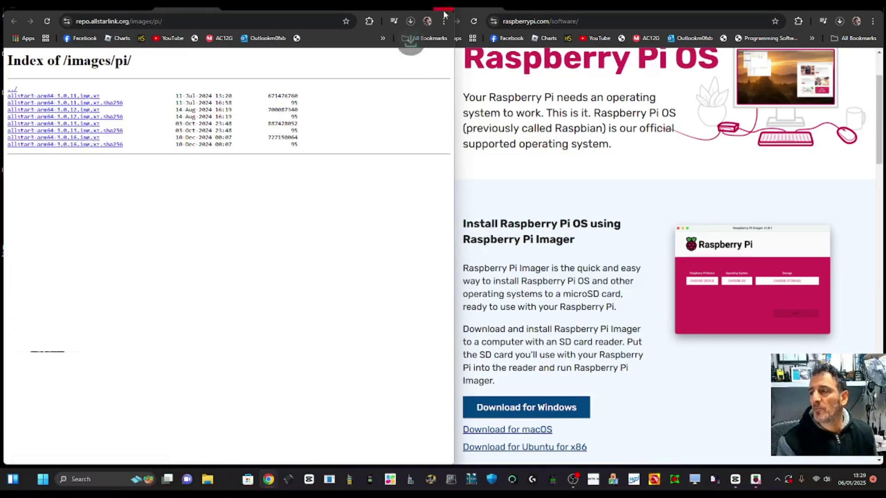
Look through the Pi appliance guide, the AllStarLink home page and The Pi Hut's Raspberry Pi 5 product page.
click(125, 10)
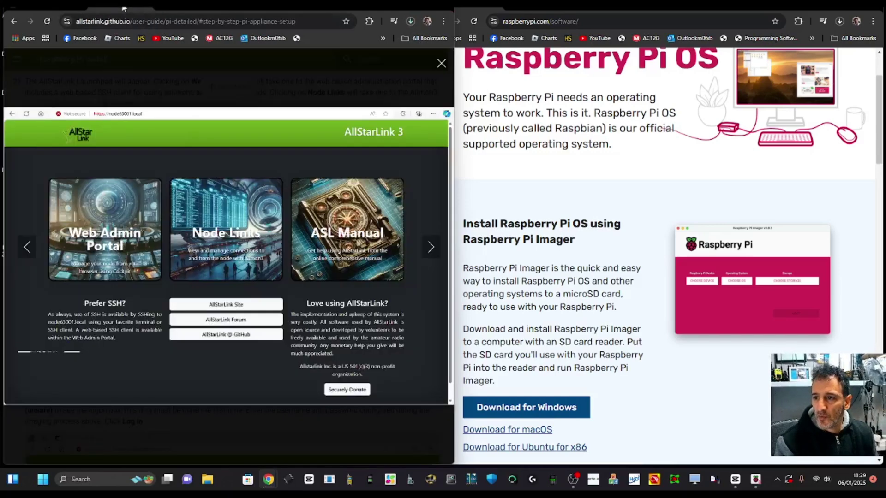
click(238, 8)
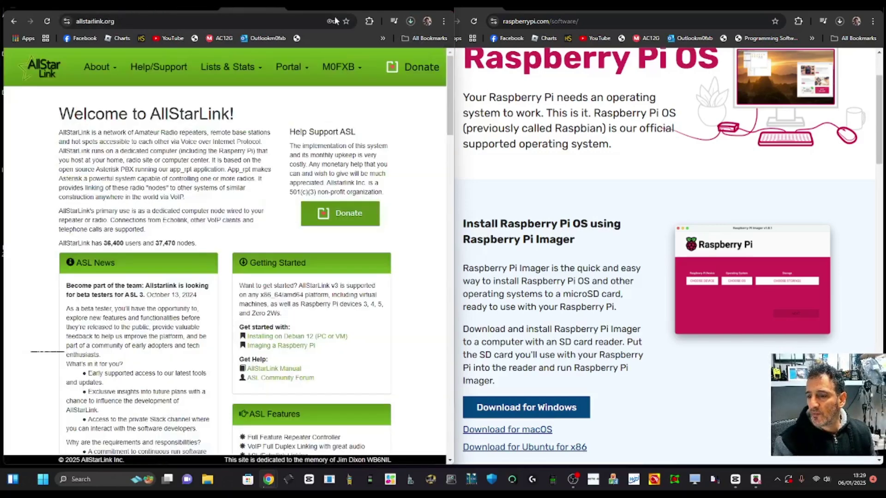
click(320, 8)
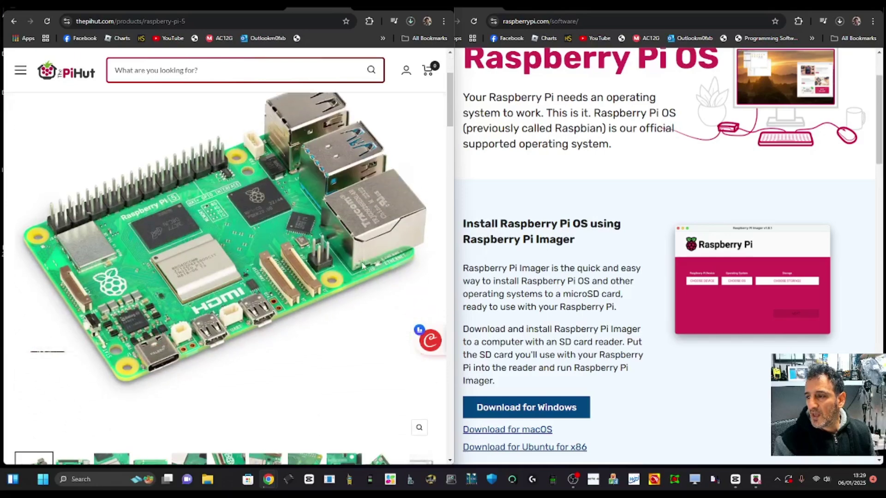
scroll(363, 261, up, 2)
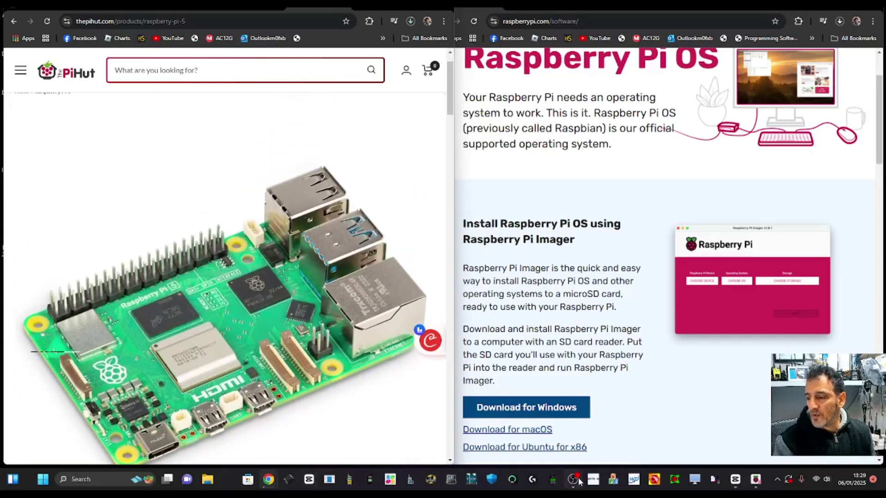
Read the hardware requirements and the step-by-step Pi appliance setup in the AllStarLink Raspberry Pi Install guide.
key(ctrl+Tab)
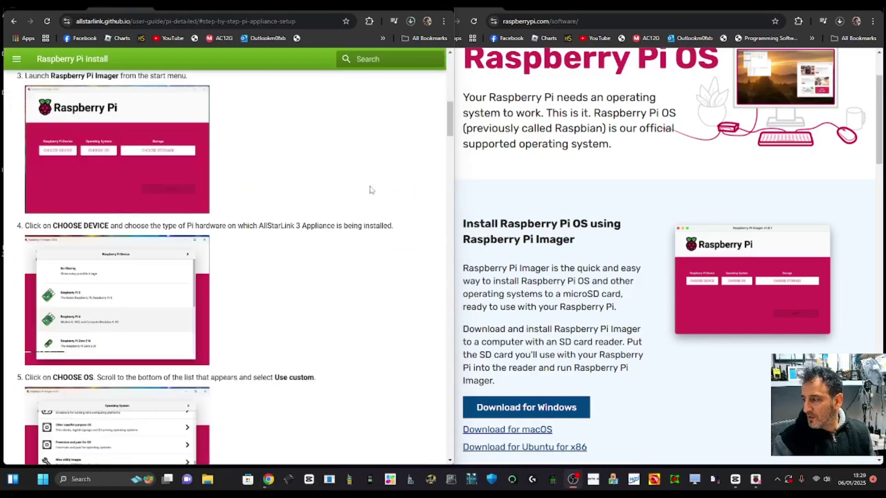
scroll(178, 194, down, 2)
scroll(179, 194, up, 4)
scroll(179, 194, down, 20)
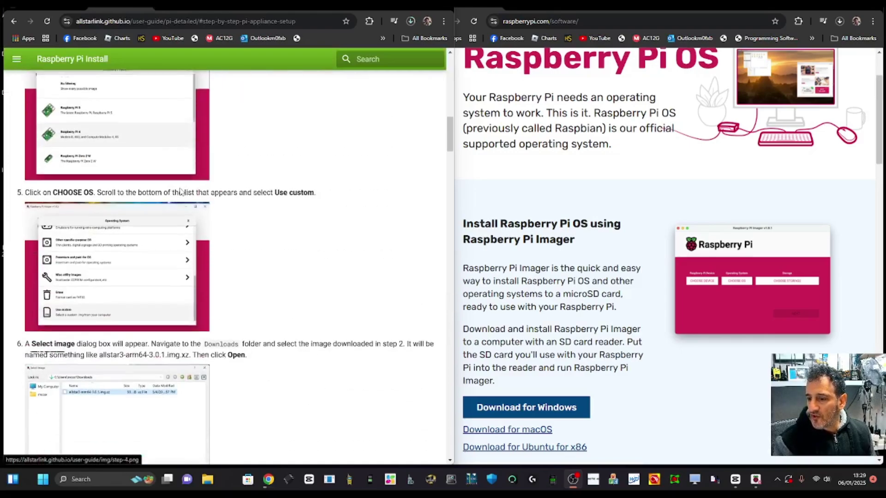
scroll(175, 196, up, 20)
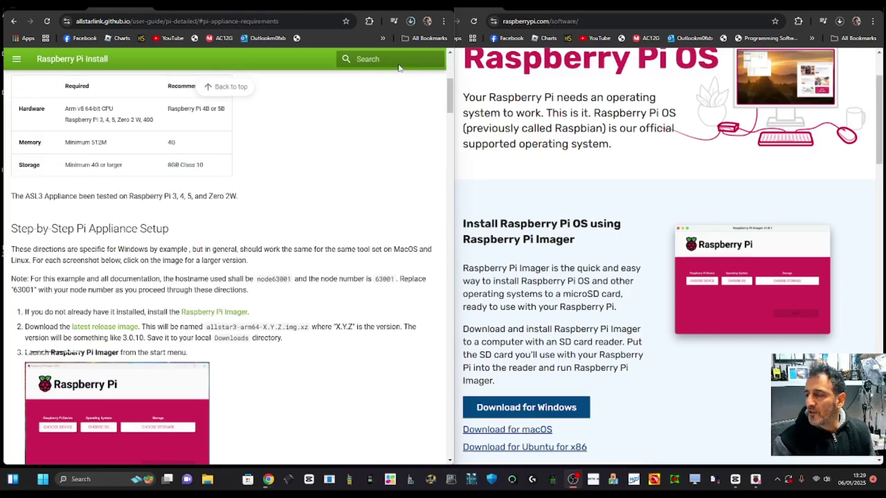
View the Amazon product images of the Vanja SD card reader and the KEXIN 64GB microSD cards.
click(641, 7)
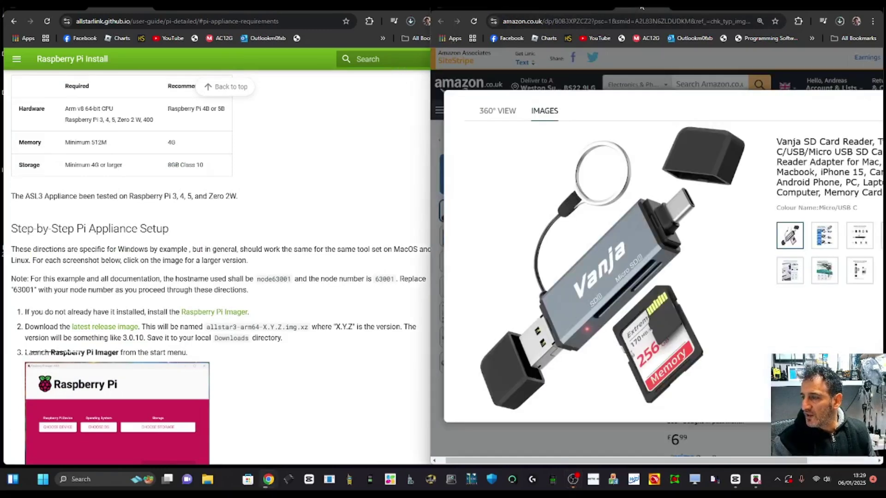
click(697, 8)
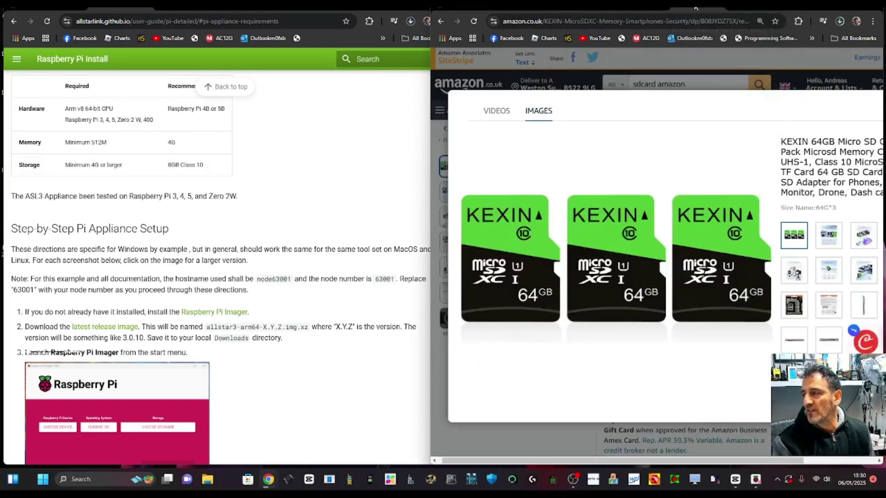
Open the node settings of the AllStarLink portal to view the account's node list.
click(749, 7)
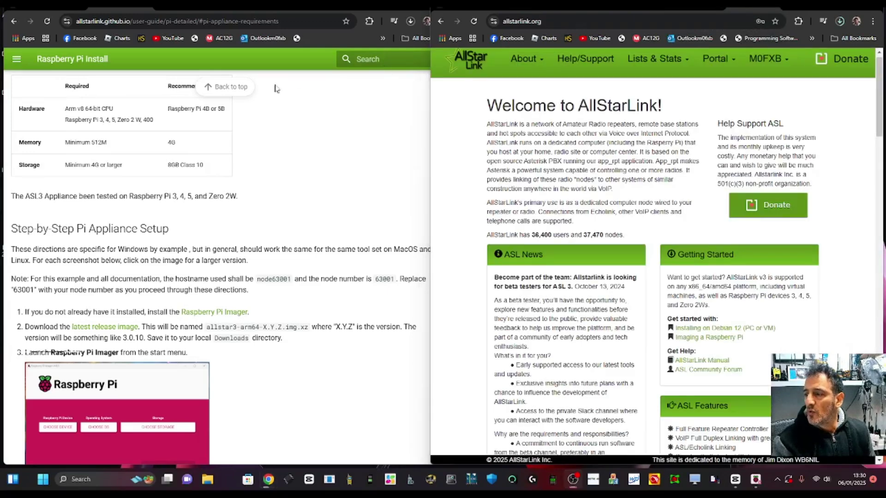
click(784, 64)
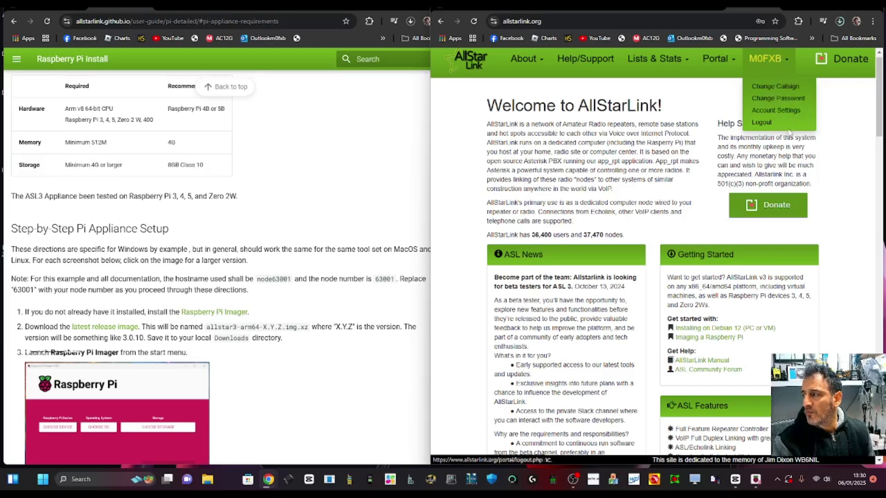
click(729, 59)
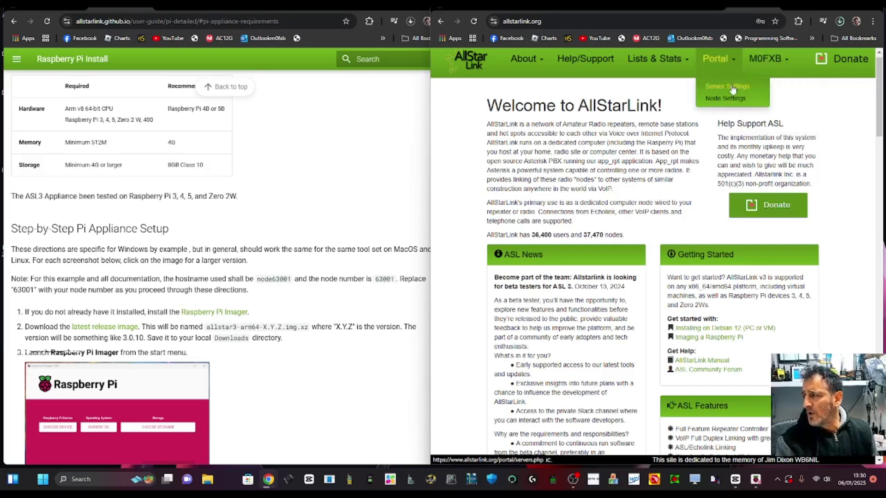
click(728, 101)
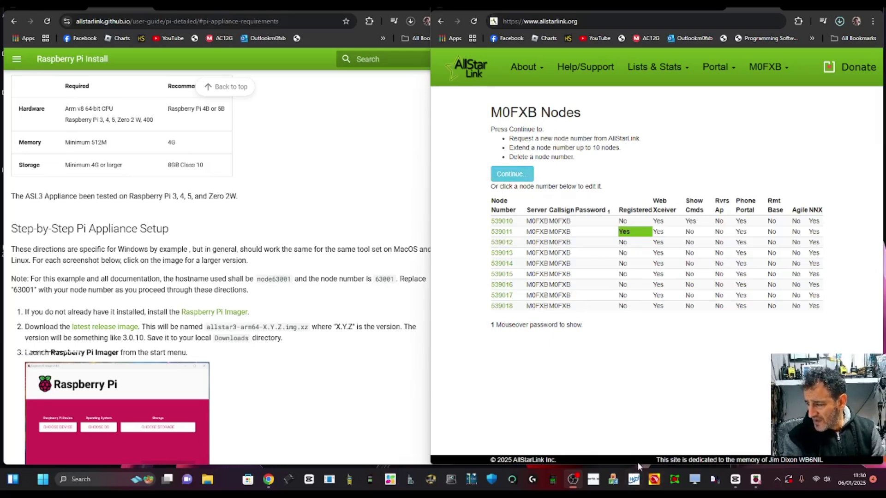
Look through the list of available versions on the WinRAR download page.
key(ctrl+Tab)
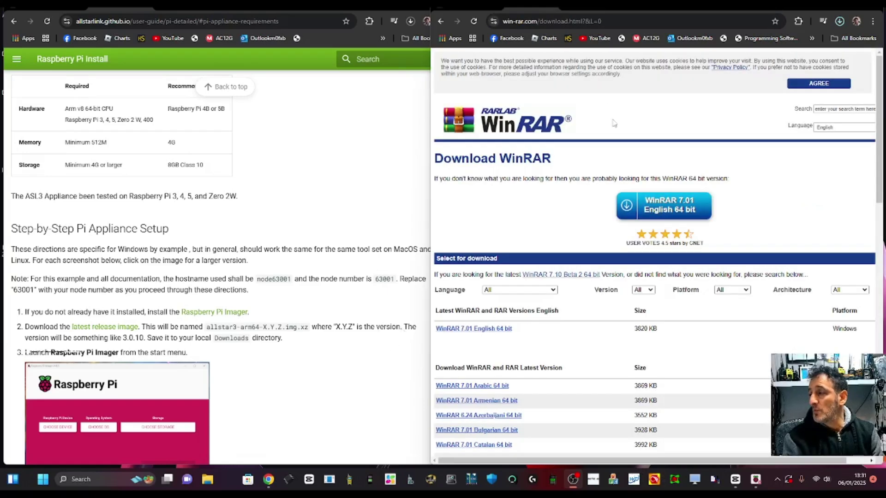
scroll(614, 122, down, 5)
scroll(635, 154, down, 3)
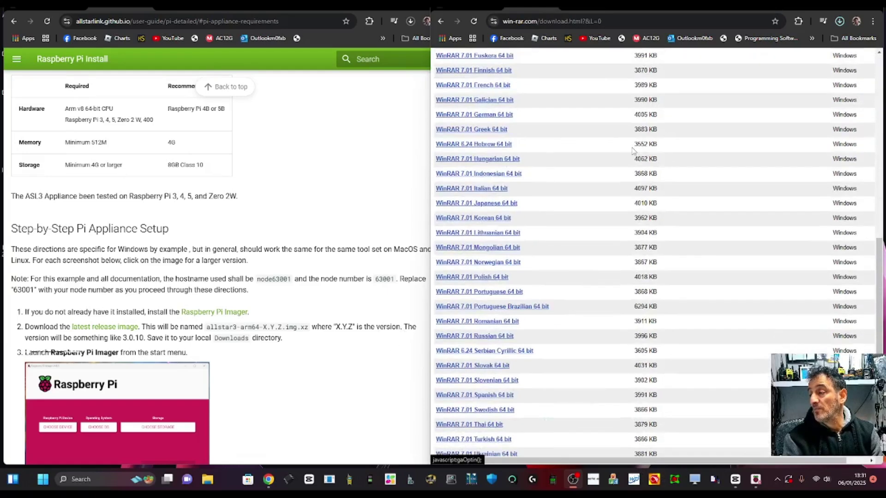
scroll(635, 153, up, 4)
Find the Windows download of Raspberry Pi Imager on the Raspberry Pi software page.
key(ctrl+Tab)
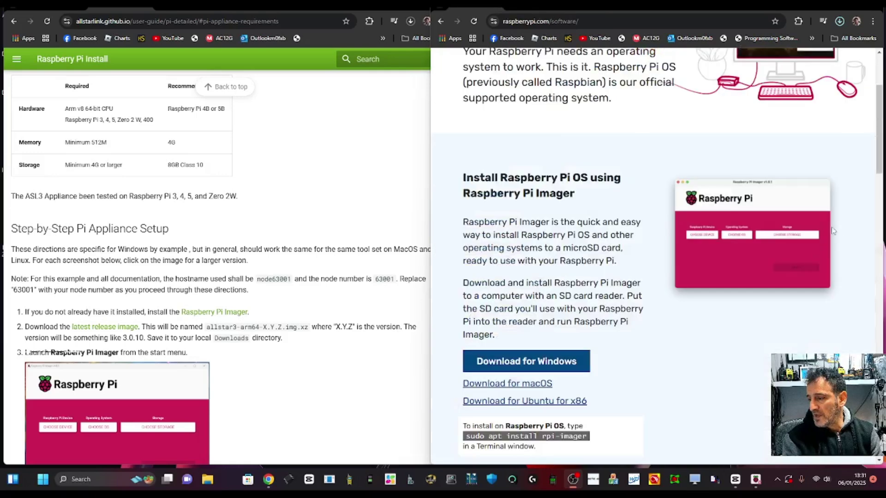
scroll(791, 245, down, 3)
scroll(799, 257, up, 3)
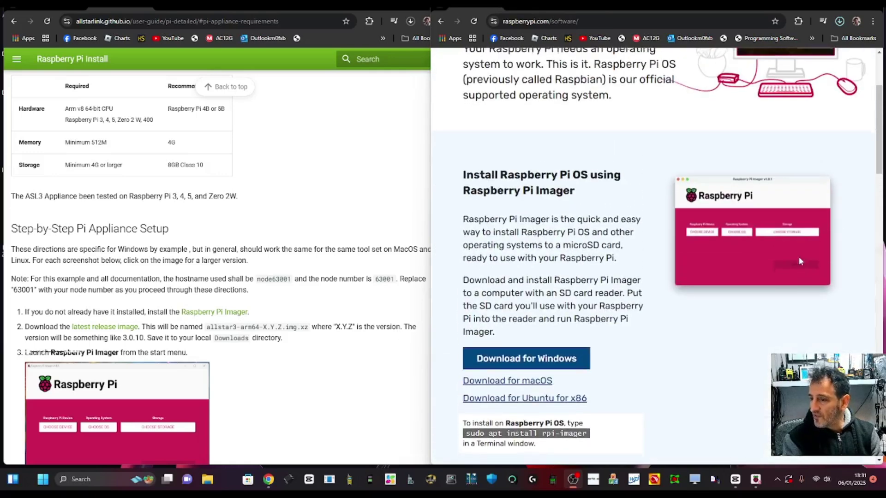
scroll(798, 257, down, 1)
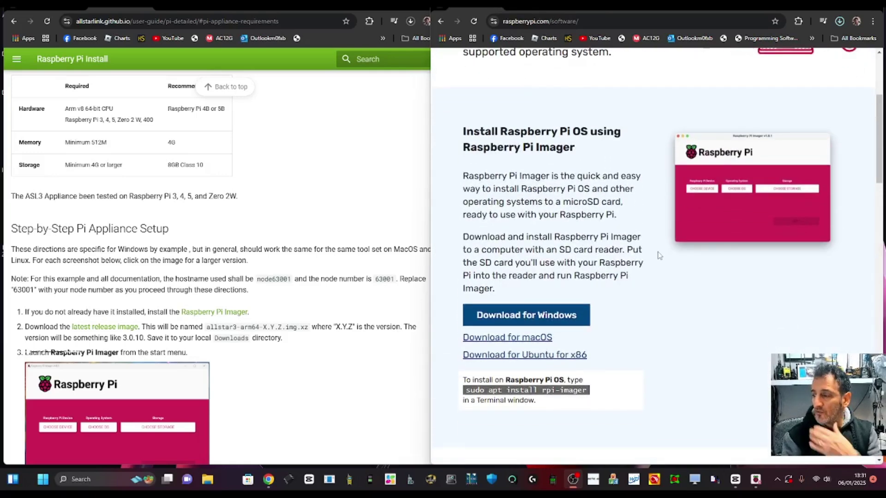
click(526, 315)
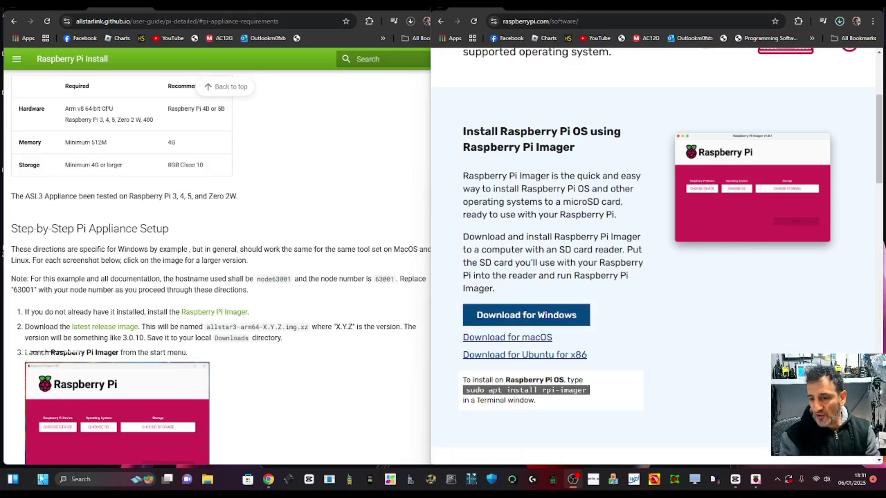
Switch to Raspberry Pi Imager and choose Raspberry Pi 3 as the target device.
click(756, 480)
drag(605, 151, 597, 149)
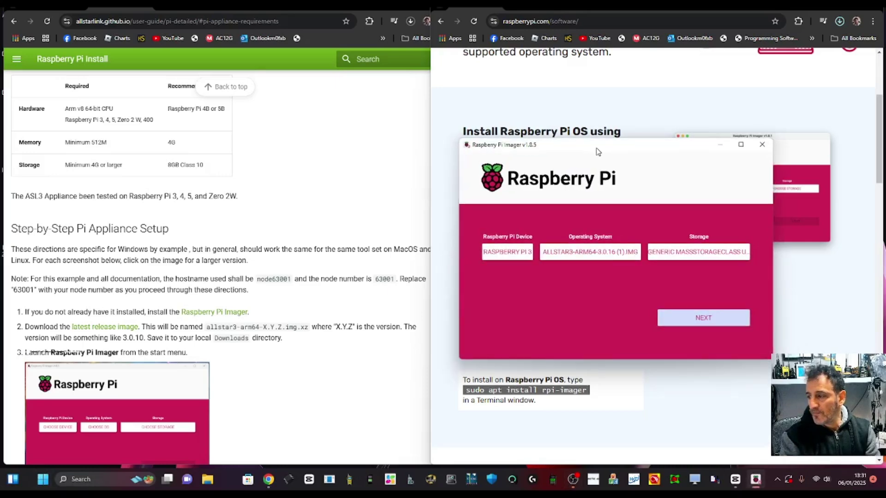
click(511, 252)
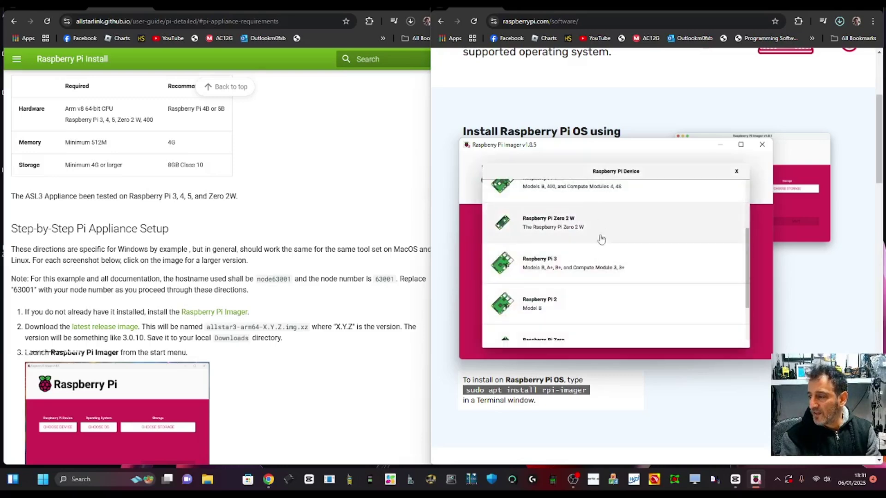
scroll(549, 260, down, 2)
scroll(549, 260, up, 2)
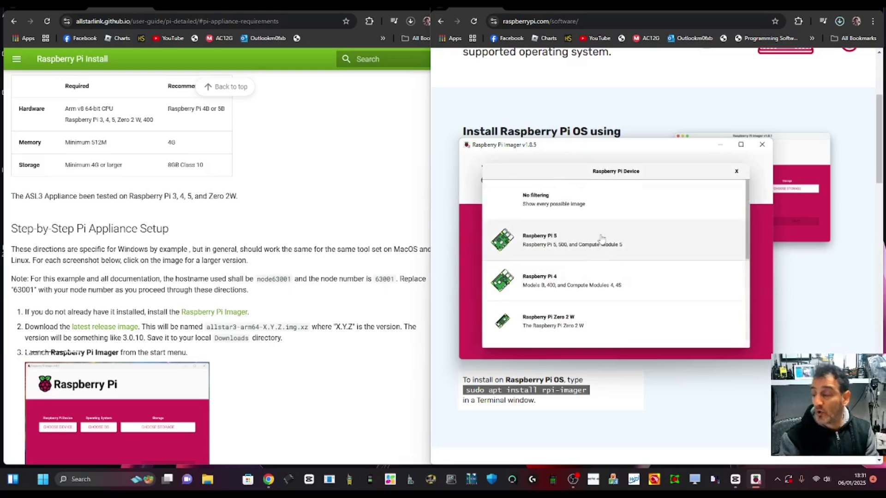
scroll(601, 237, down, 2)
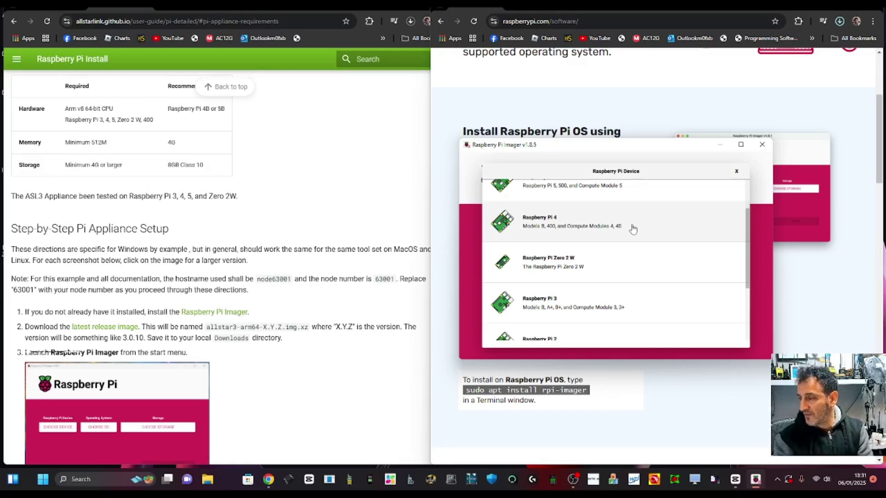
scroll(623, 235, up, 2)
scroll(600, 240, down, 4)
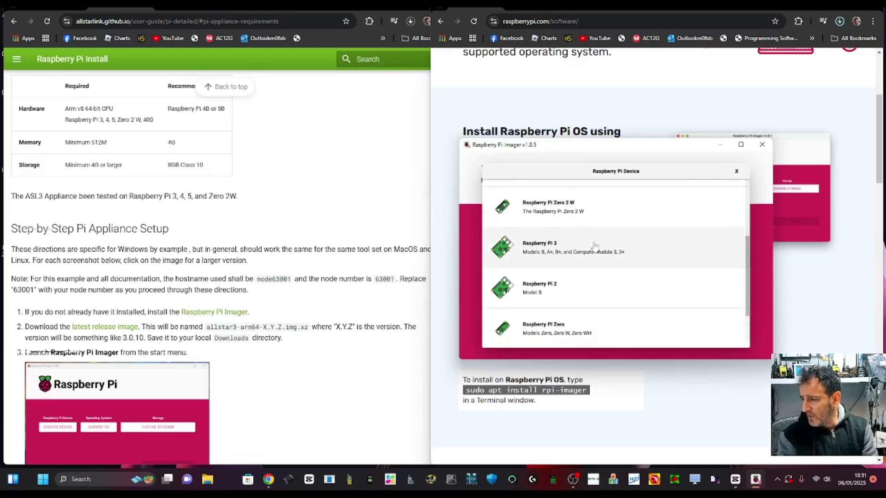
click(580, 246)
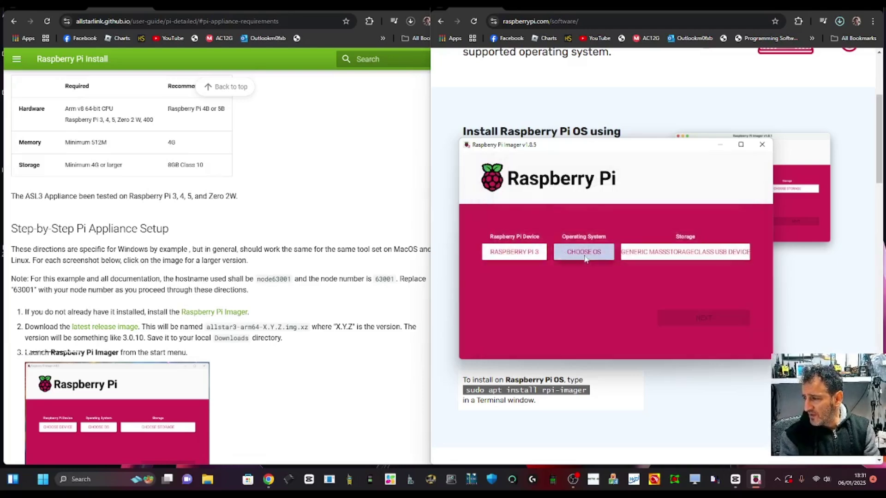
Choose a custom operating system and load the image allstar3-arm64-3.0.16 (1).img from the D: drive.
click(585, 258)
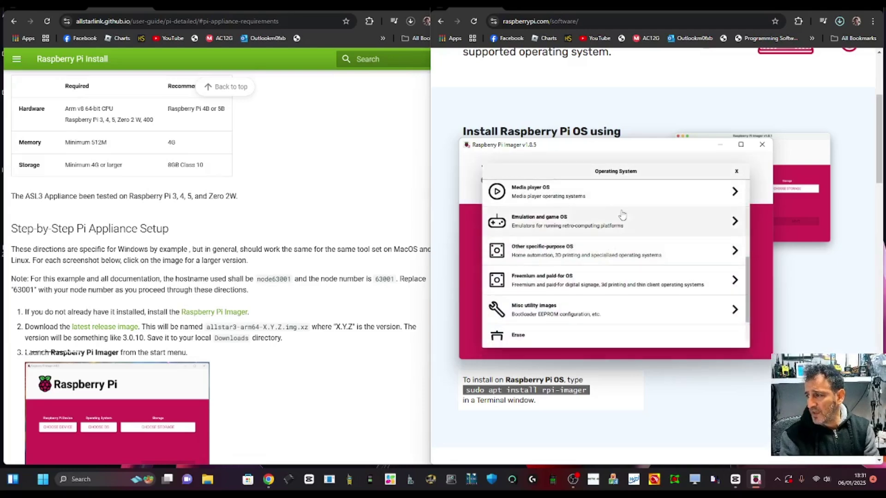
click(737, 172)
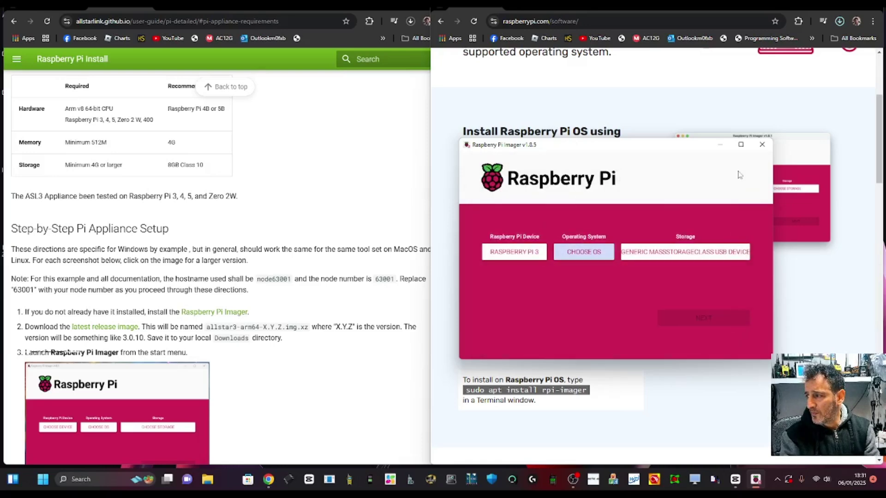
click(584, 251)
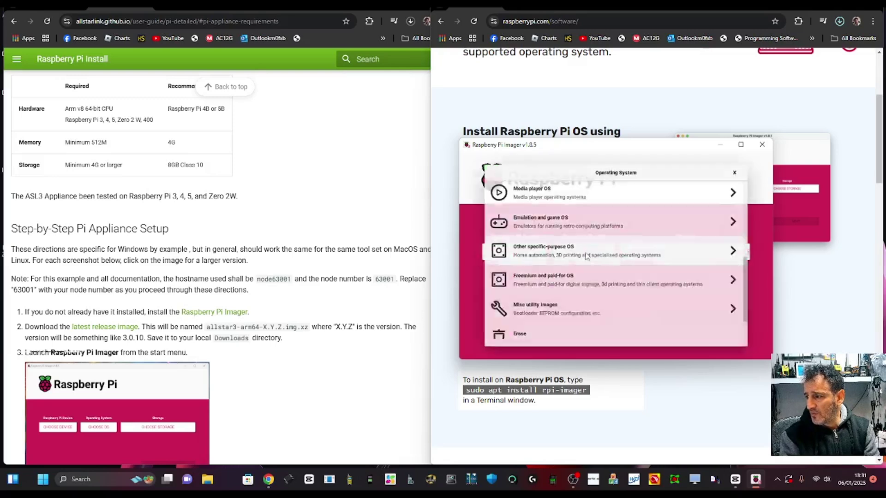
scroll(591, 246, down, 1)
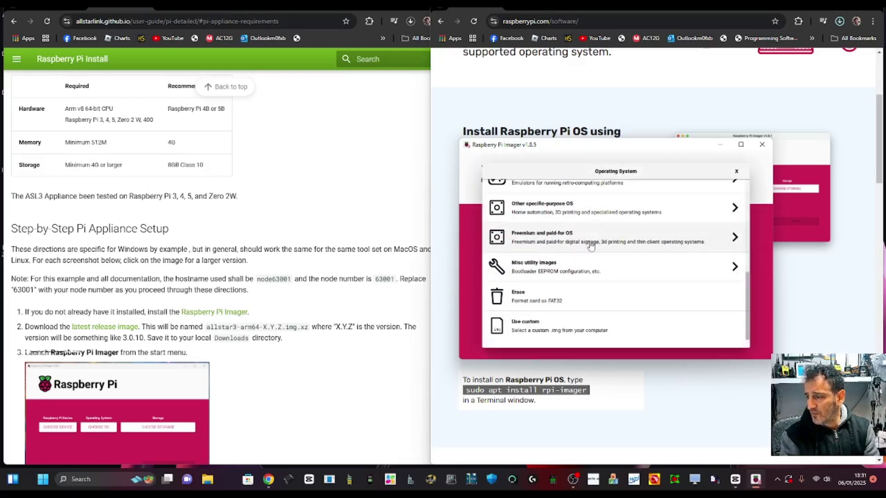
click(538, 328)
drag(499, 131, 709, 127)
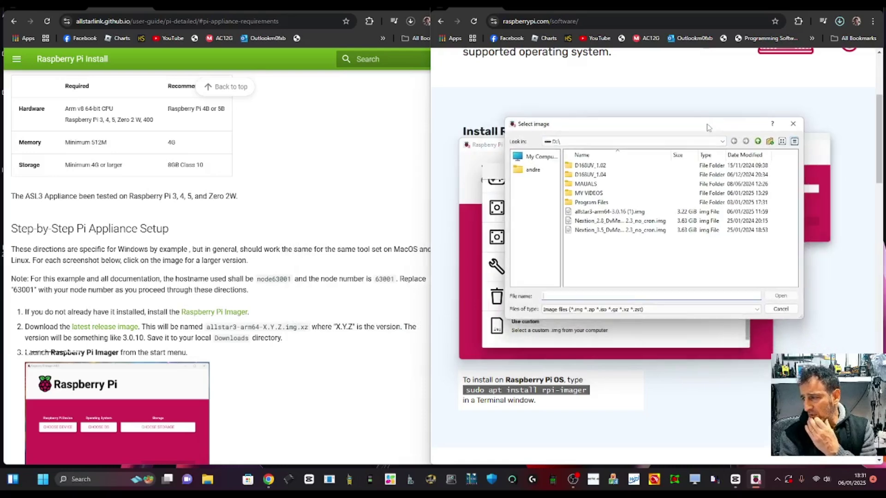
click(605, 211)
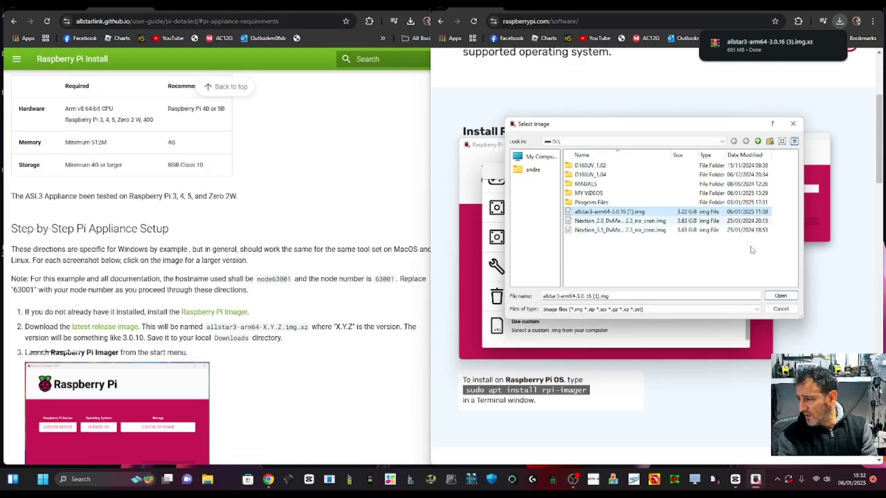
click(778, 295)
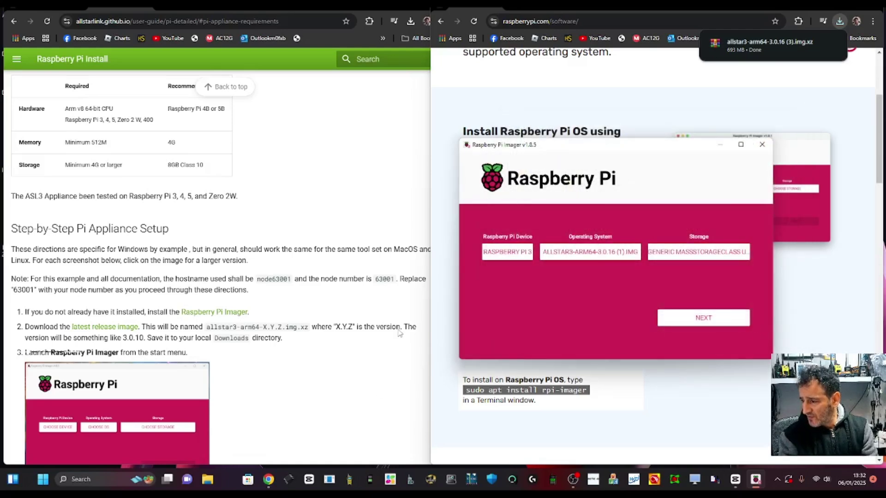
Save OS customisation with hostname and username allstarlink3, the account password, and wireless network MERCURY10GHZ with its password and country GB.
click(684, 313)
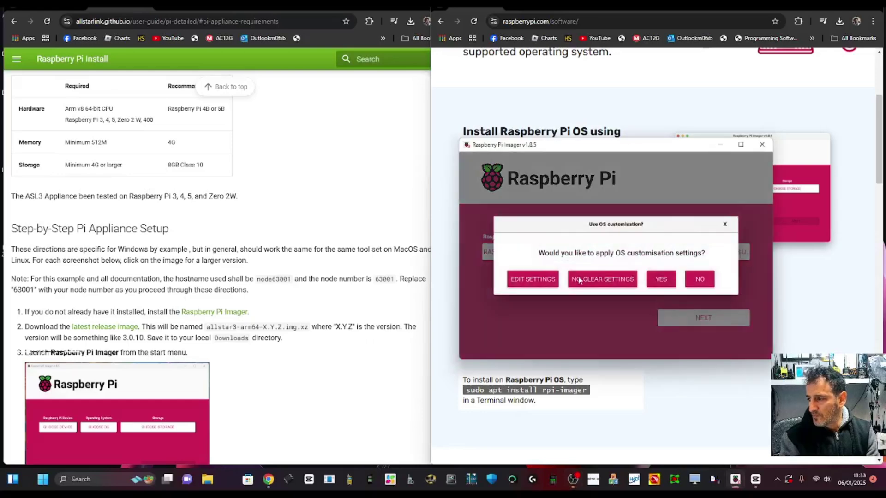
click(531, 280)
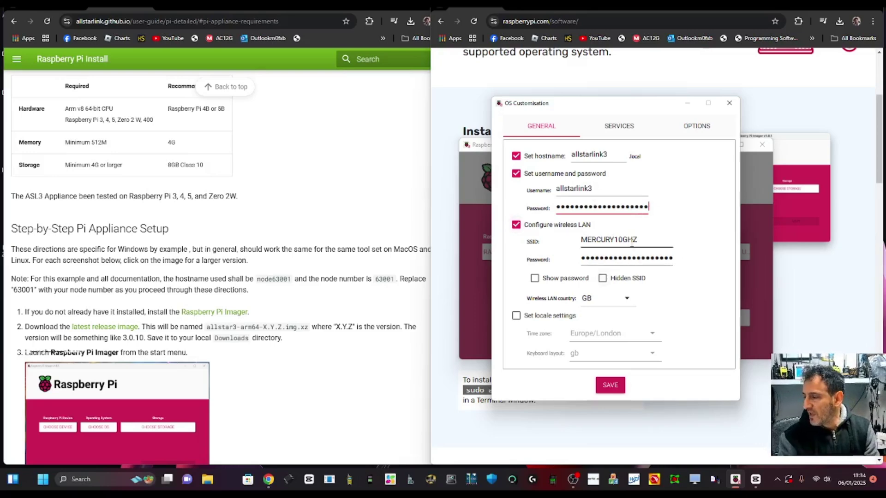
click(609, 389)
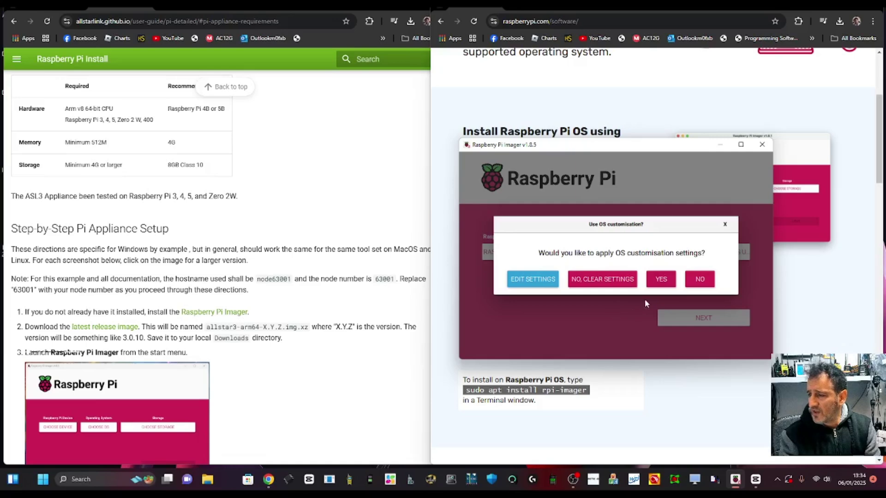
Apply the OS customisation and write the image to the Generic MassStorageClass USB Device, agreeing to erase its existing data.
click(661, 280)
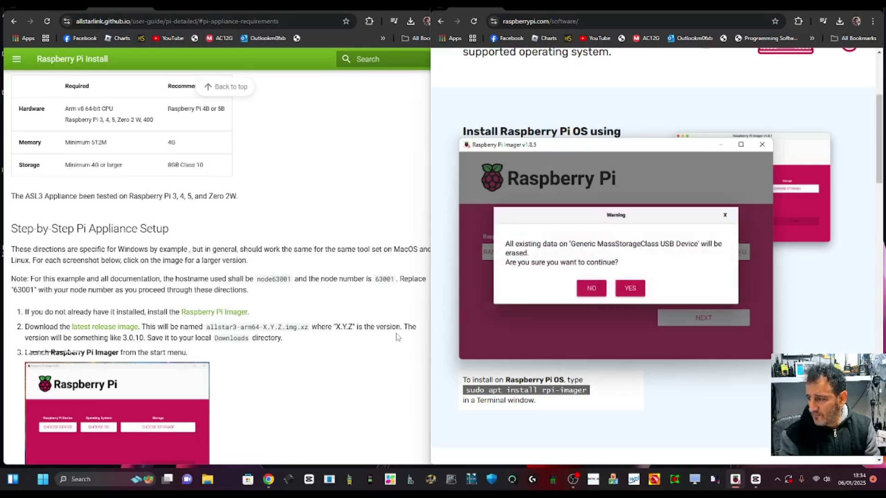
click(630, 289)
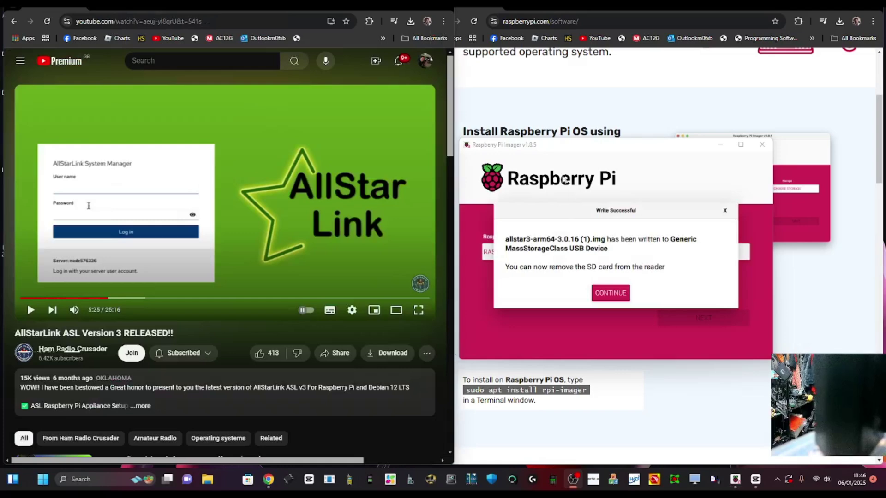
click(609, 294)
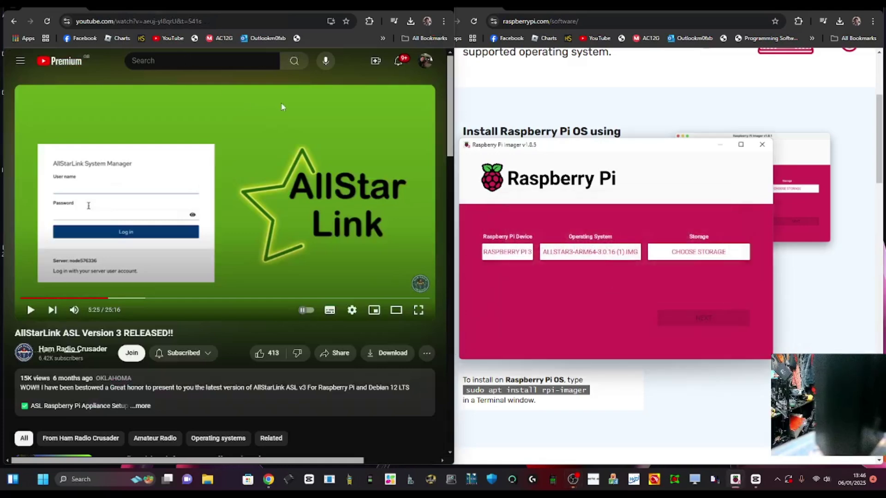